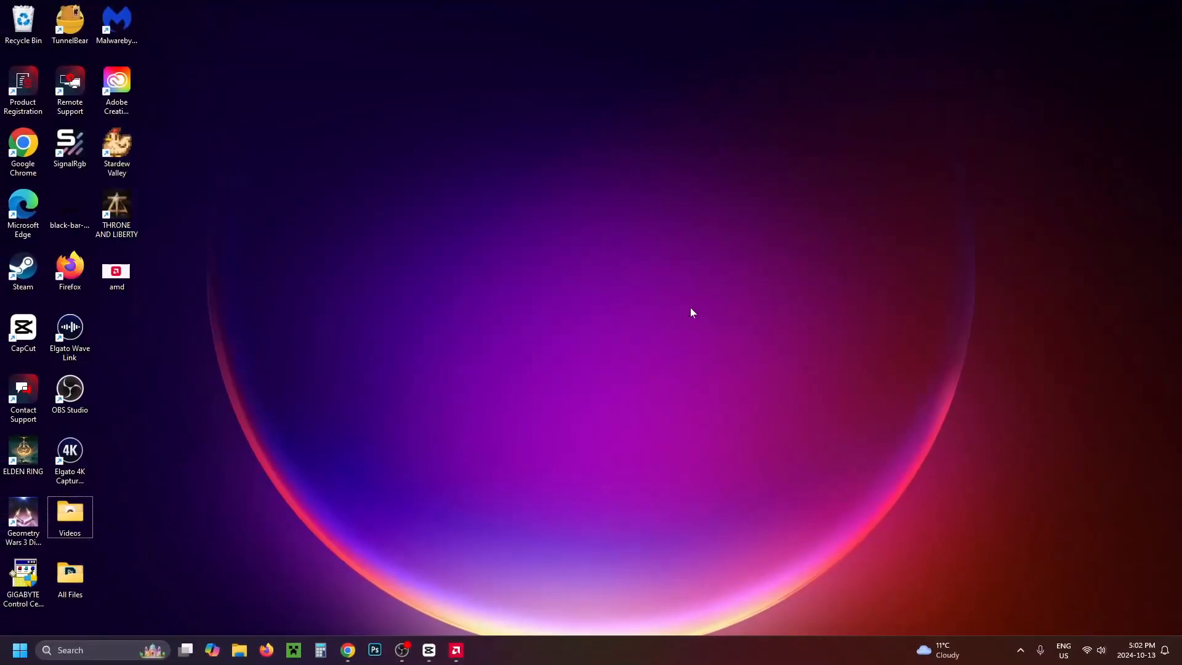
# Step: Bring up Windows search to launch Chrome with the Google homepage
pyautogui.click(93, 651)
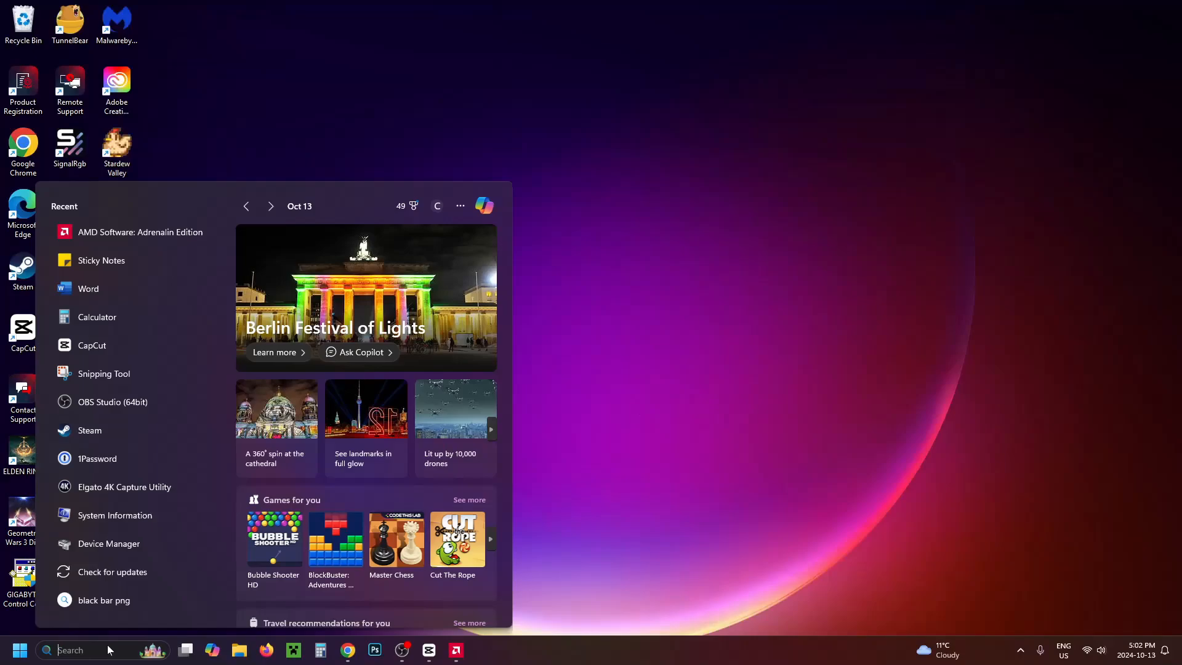
pyautogui.write('amd')
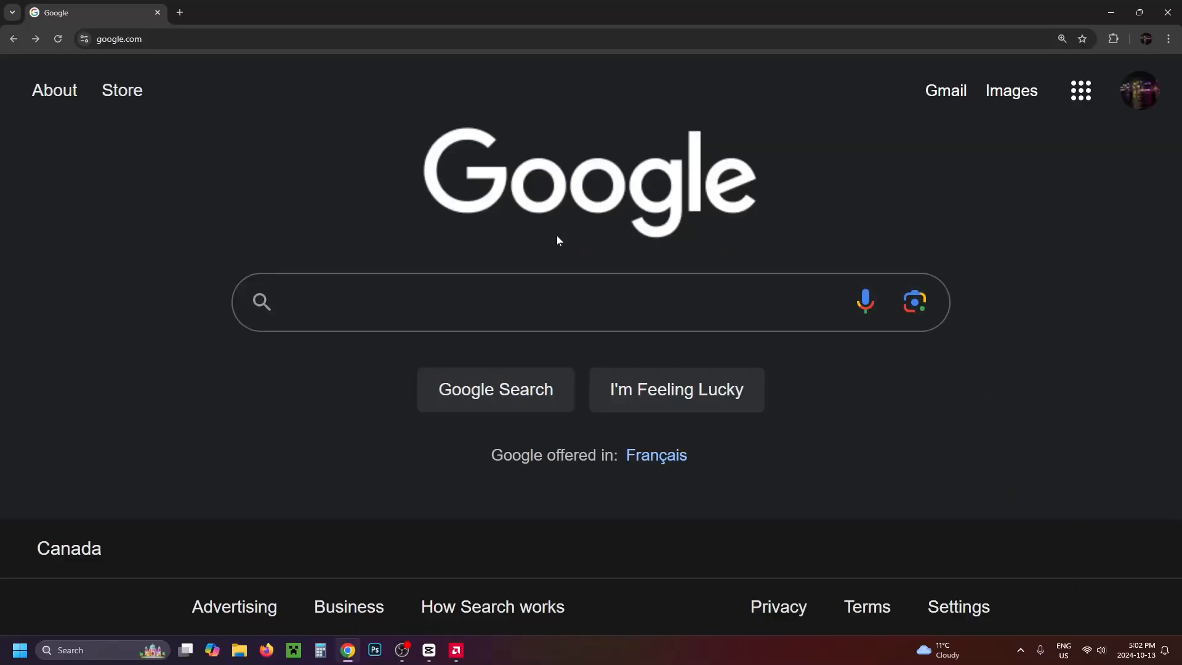
# Step: Search Google for 'amd graphics driver update' and show the results
pyautogui.write('amd graphics driver update')
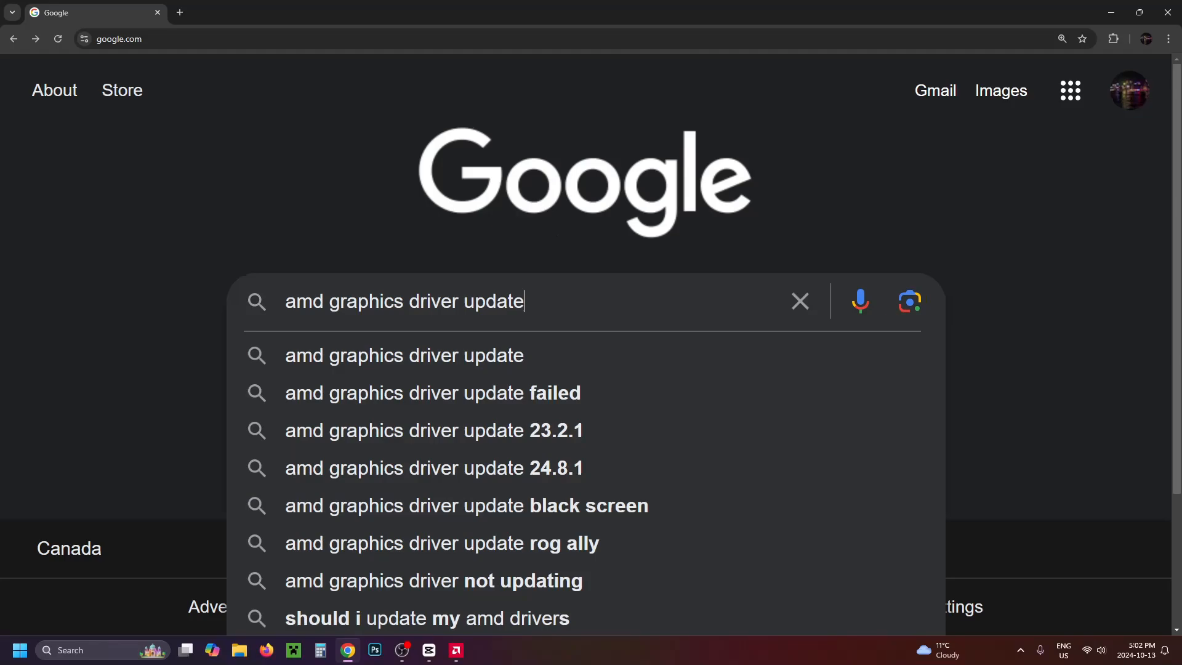
pyautogui.click(508, 401)
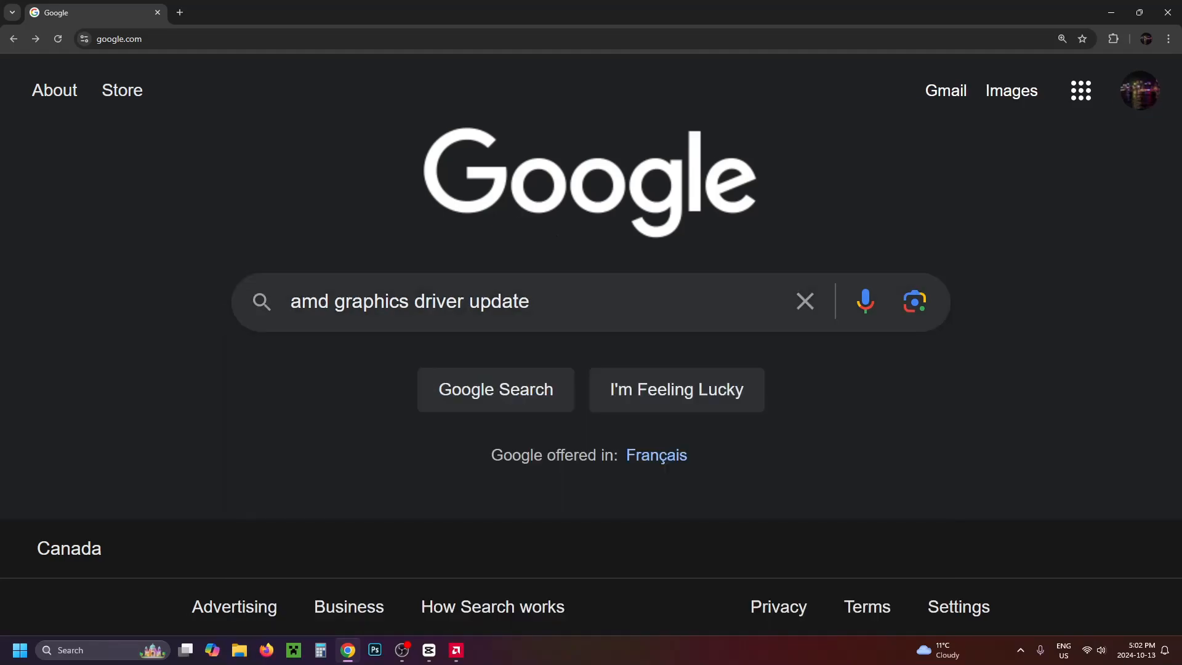
pyautogui.click(509, 403)
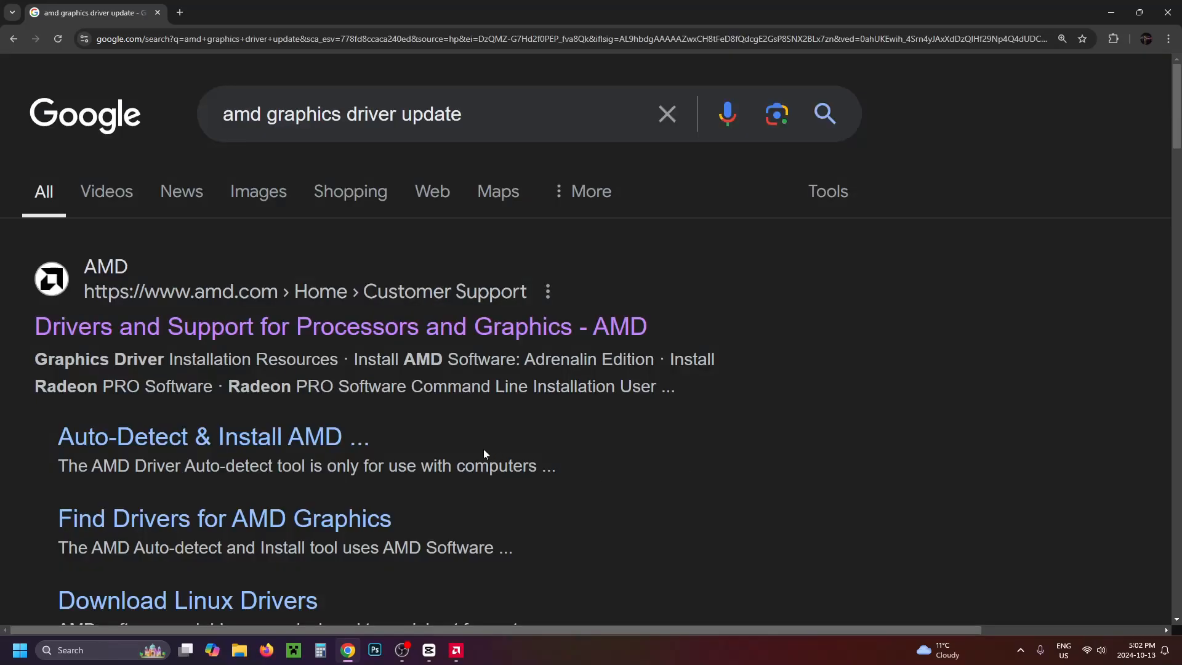
# Step: Visit AMD's Drivers and Support page, then bring up the Adrenalin software
pyautogui.click(304, 332)
pyautogui.scroll(-1, 591, 369)
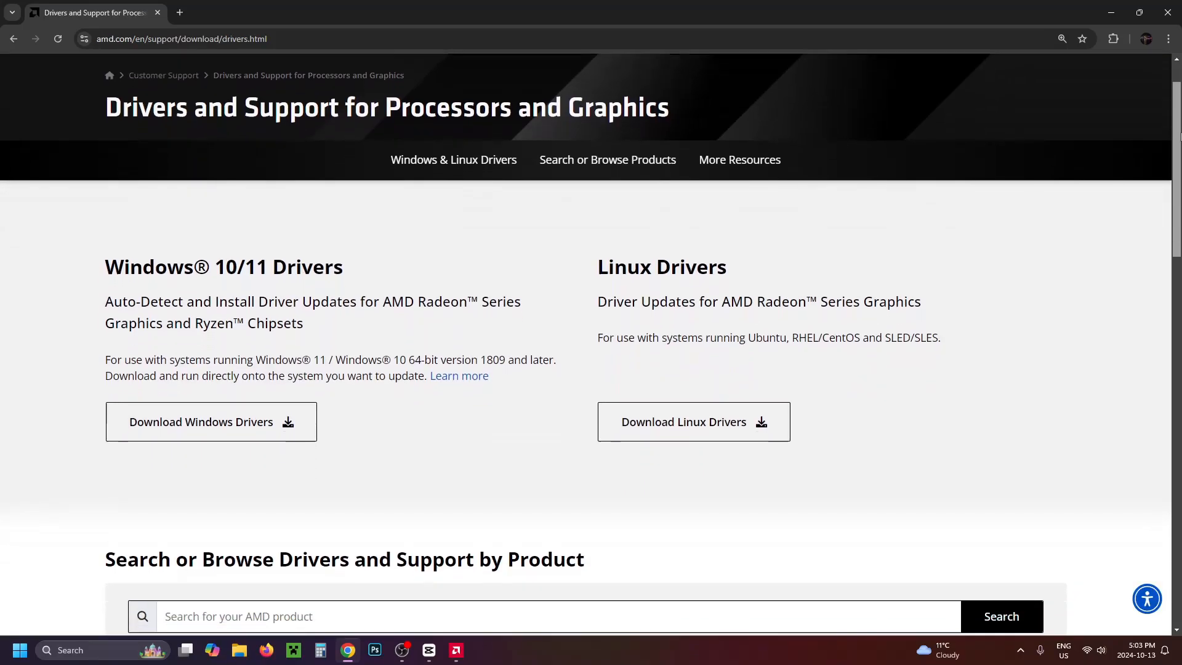
pyautogui.scroll(-1, 592, 370)
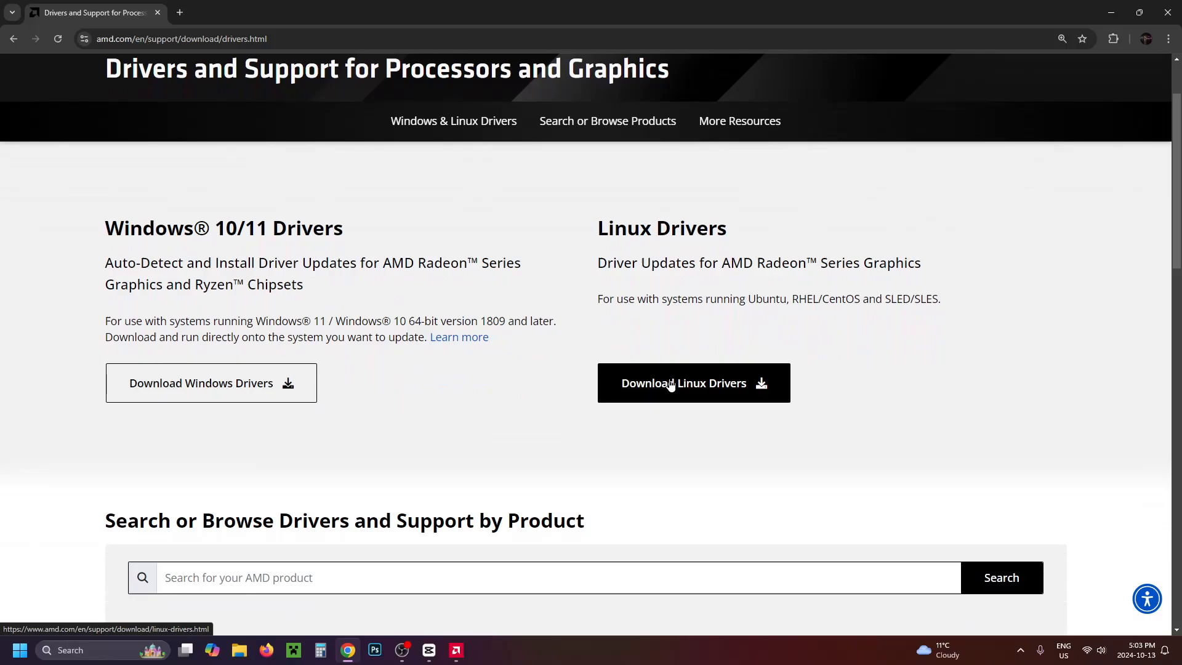
pyautogui.scroll(-2, 485, 369)
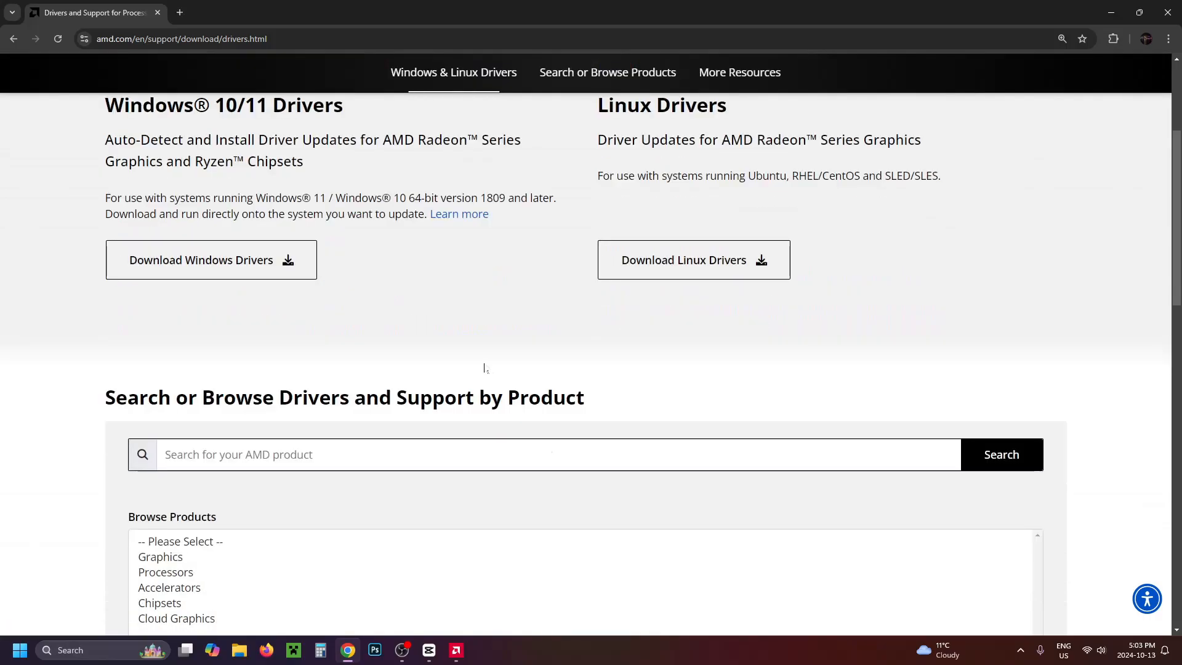
pyautogui.scroll(-2, 485, 369)
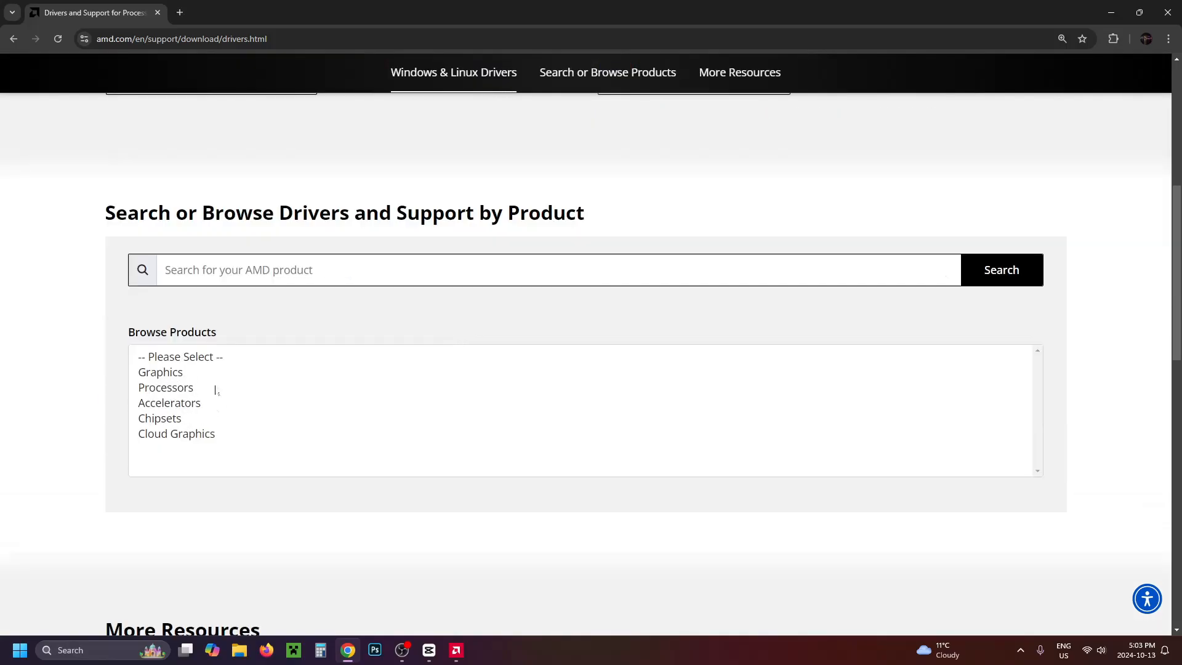
pyautogui.scroll(4, 226, 386)
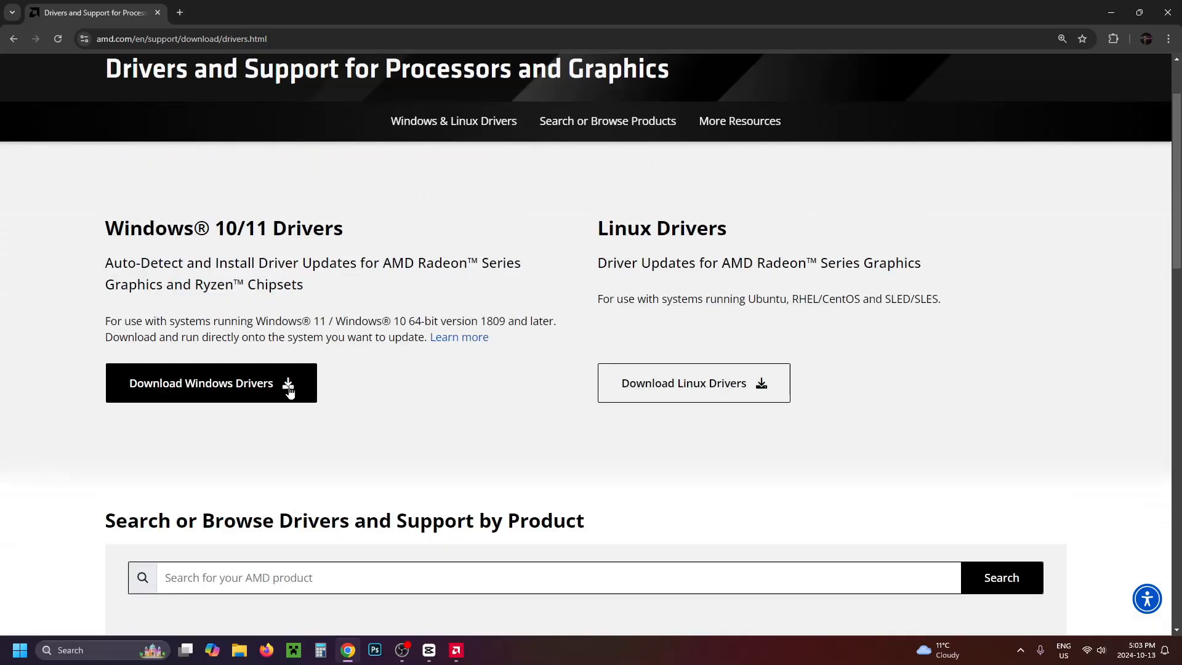
pyautogui.click(455, 650)
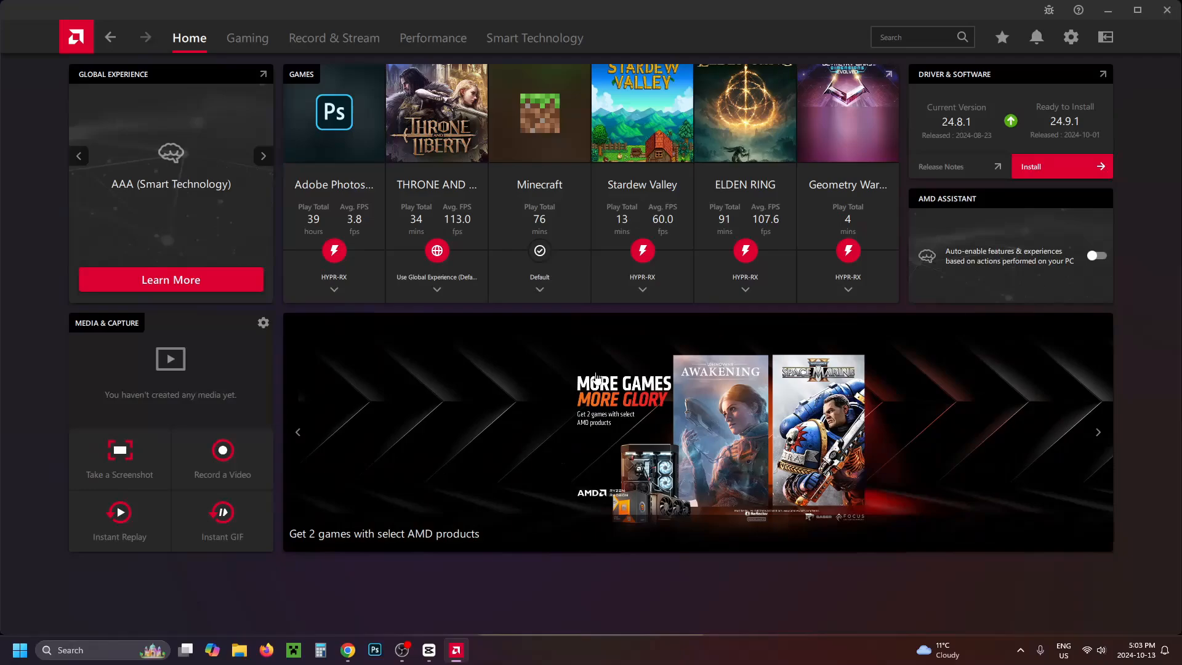
# Step: Show the Gaming > Graphics global settings, currently on the Default preset
pyautogui.click(246, 38)
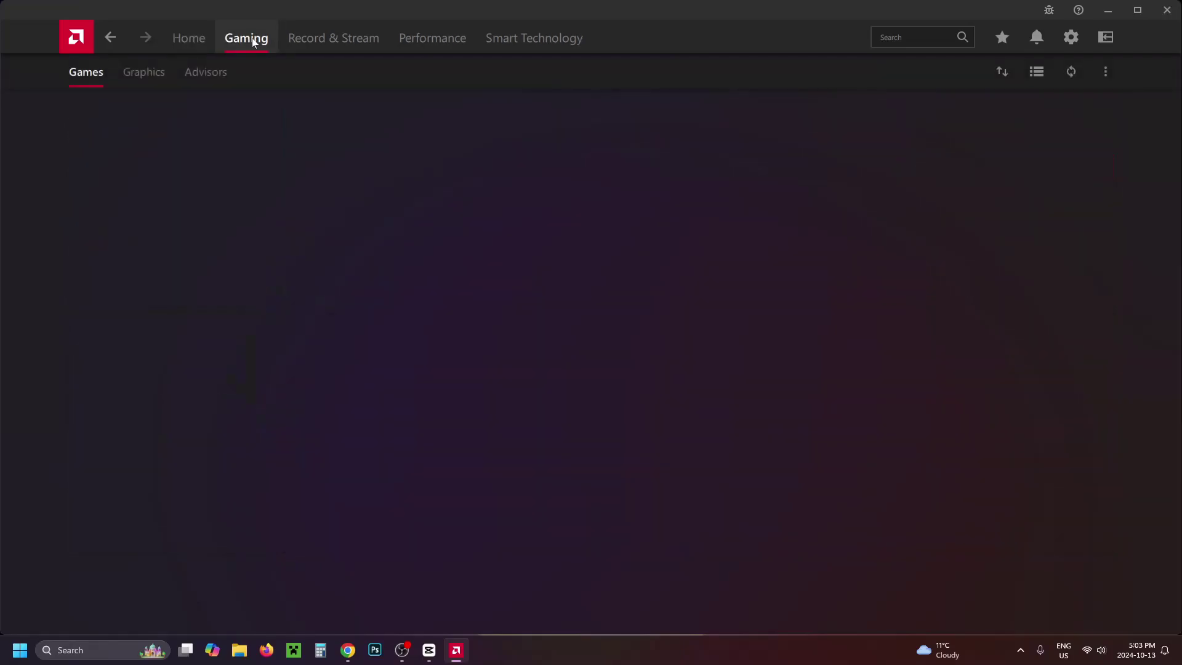
pyautogui.click(150, 74)
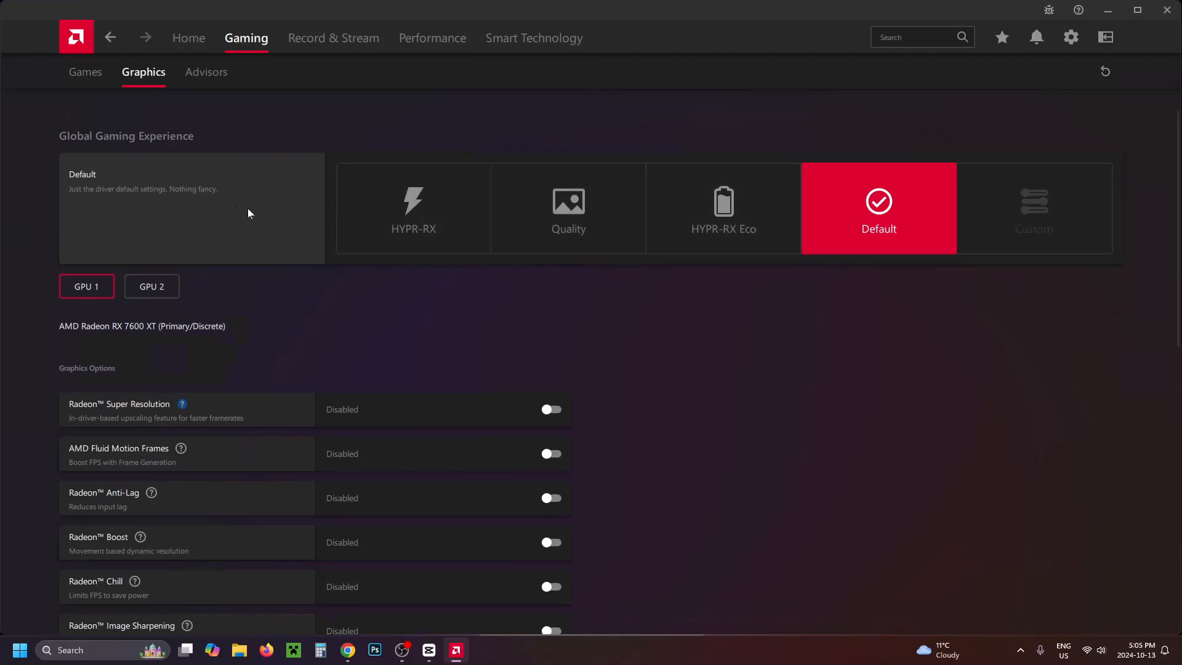
# Step: Apply HYPR-RX as the global graphics preset, then start a Windows search for 'power'
pyautogui.click(411, 227)
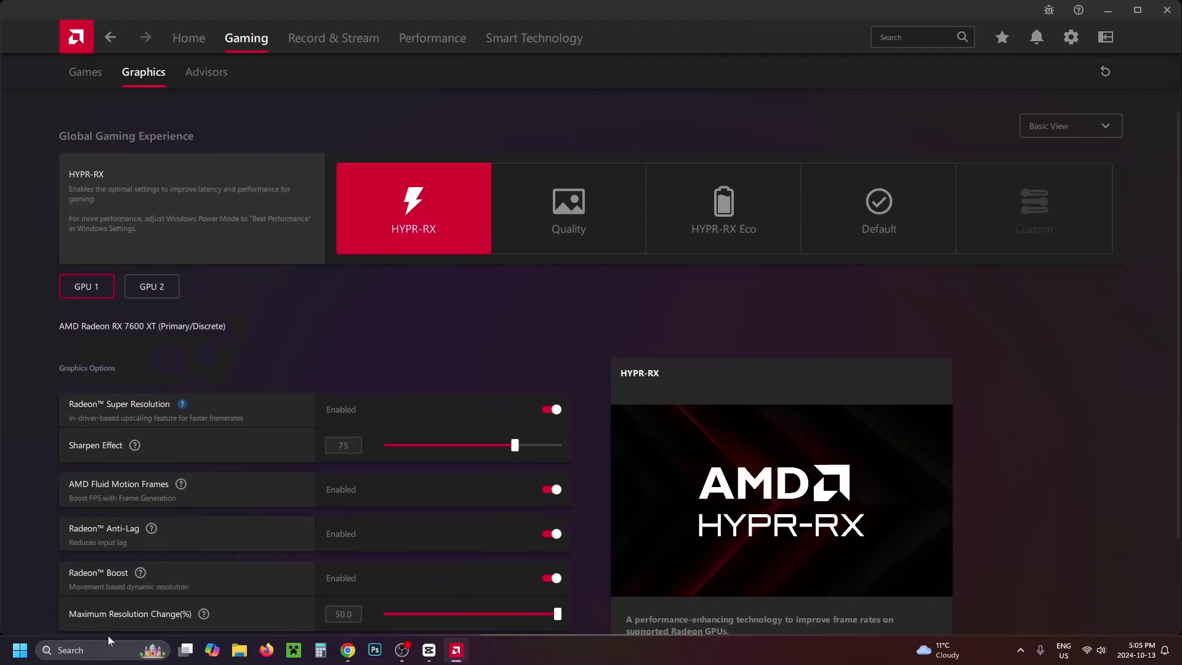
pyautogui.click(100, 645)
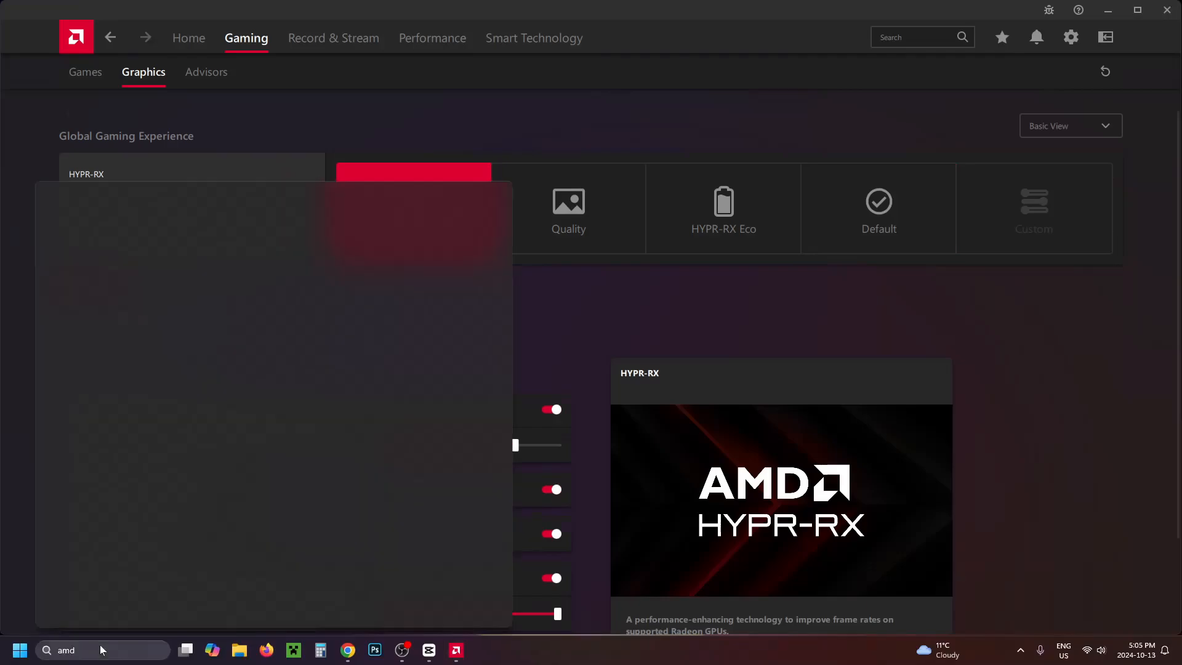
pyautogui.write('power')
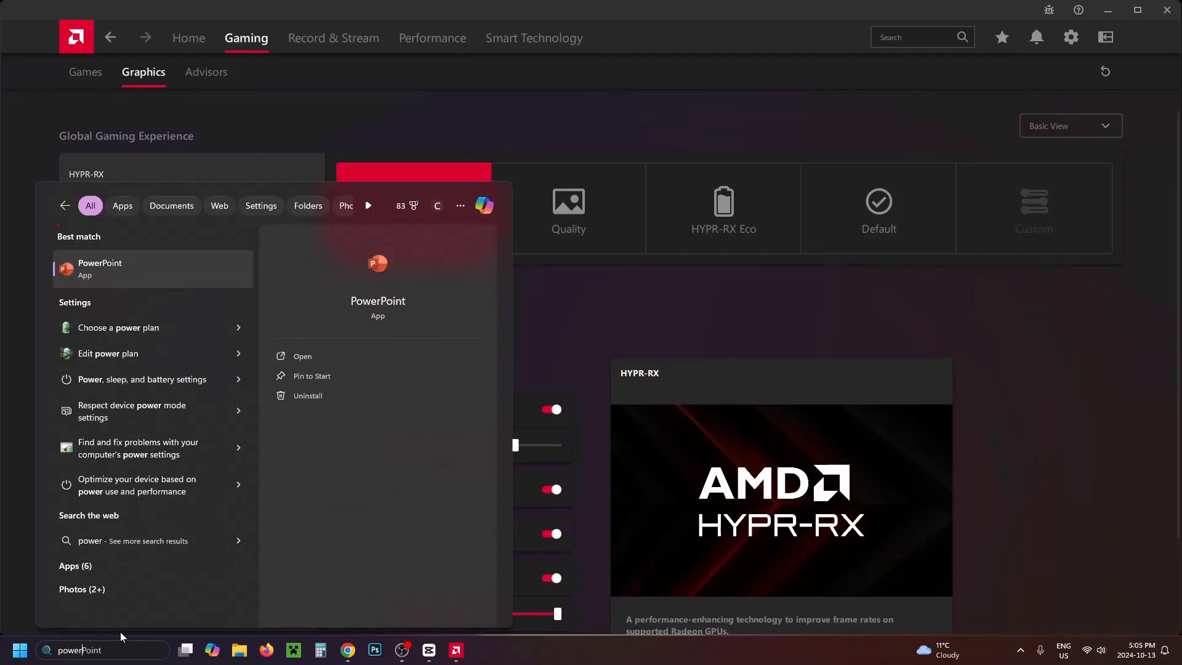
# Step: Reveal the hidden plans in Power Options, select High performance, and close the window
pyautogui.click(189, 327)
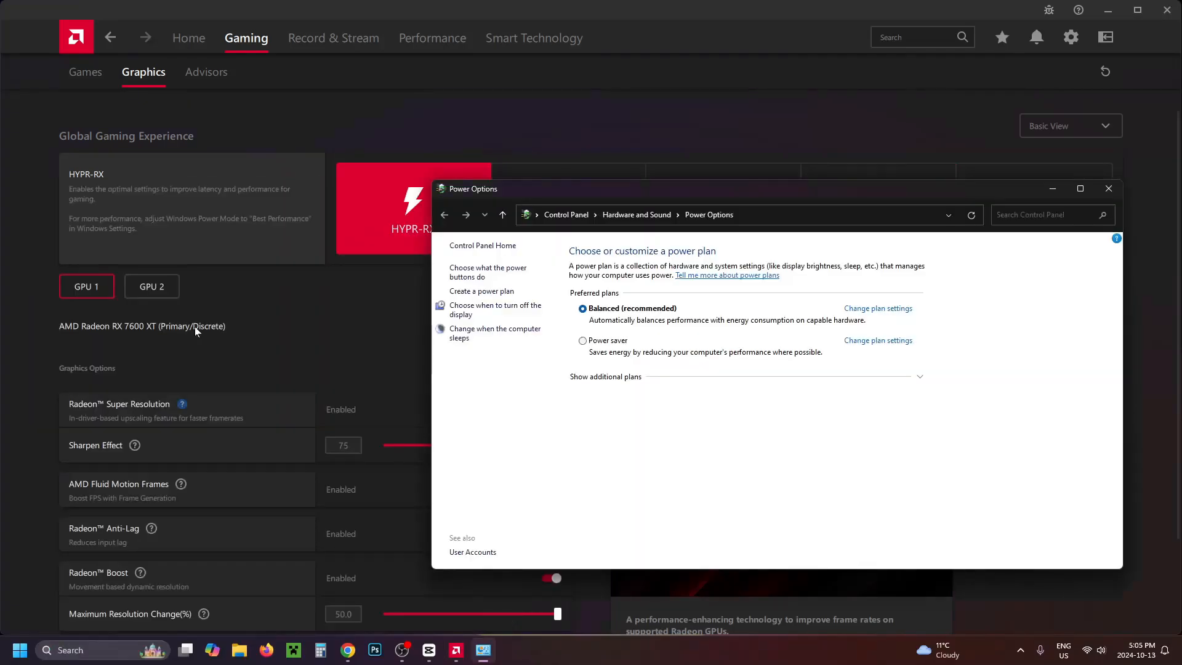
pyautogui.moveTo(644, 184); pyautogui.dragTo(527, 141)
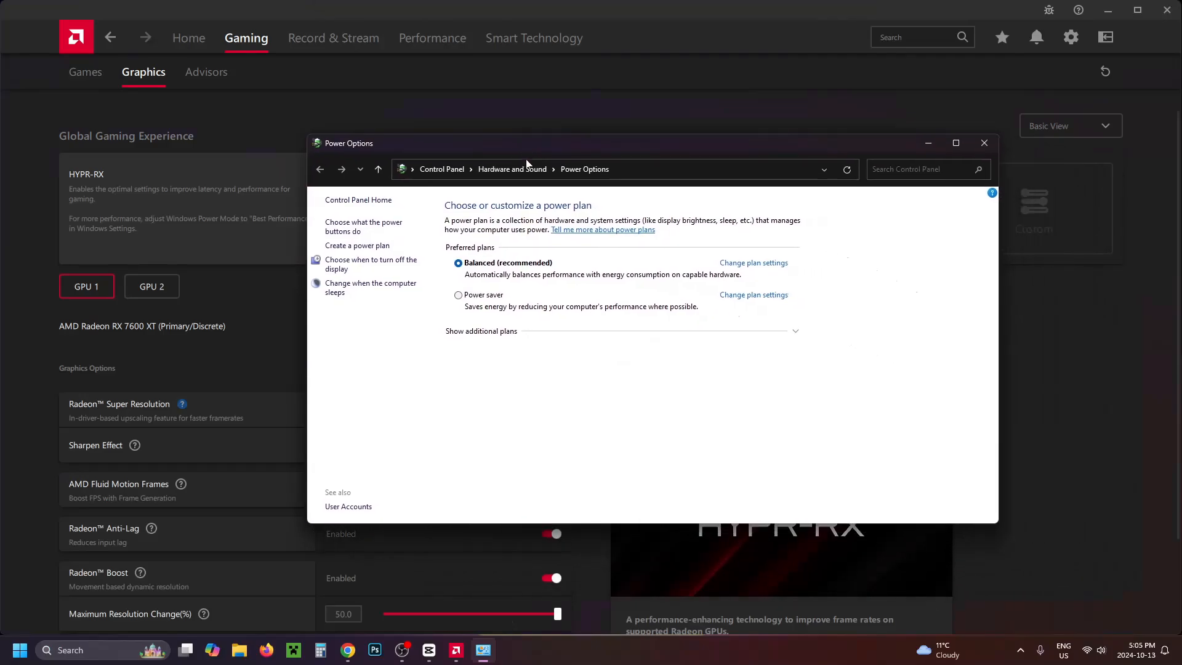
pyautogui.click(518, 332)
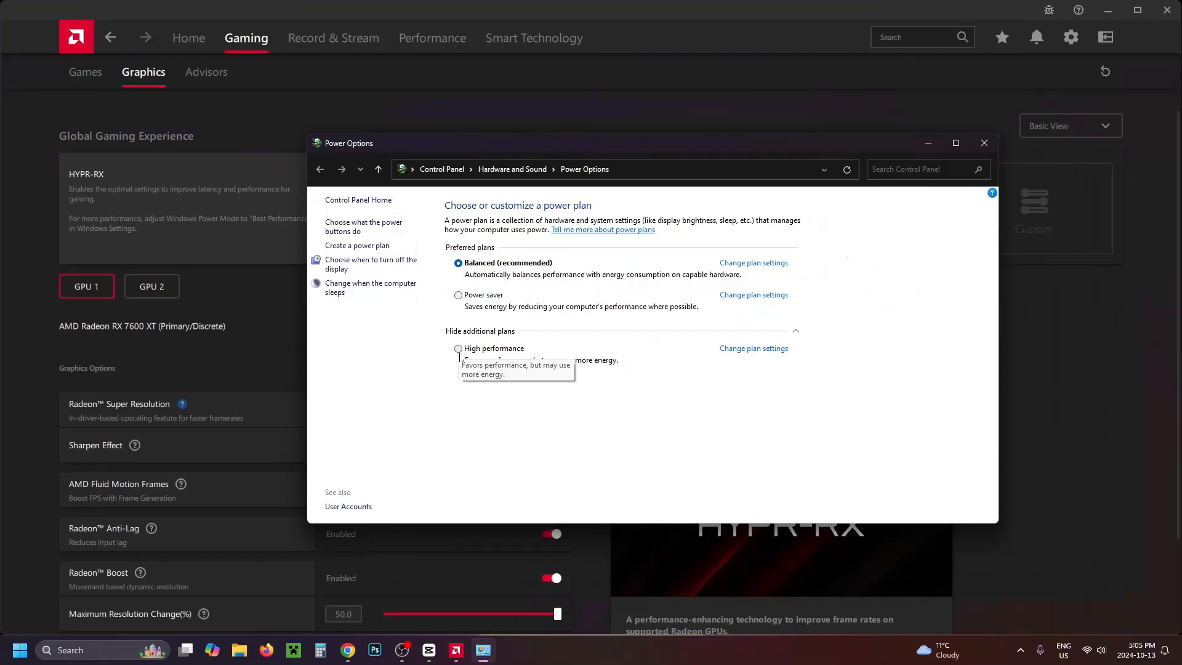
pyautogui.click(459, 349)
pyautogui.click(985, 145)
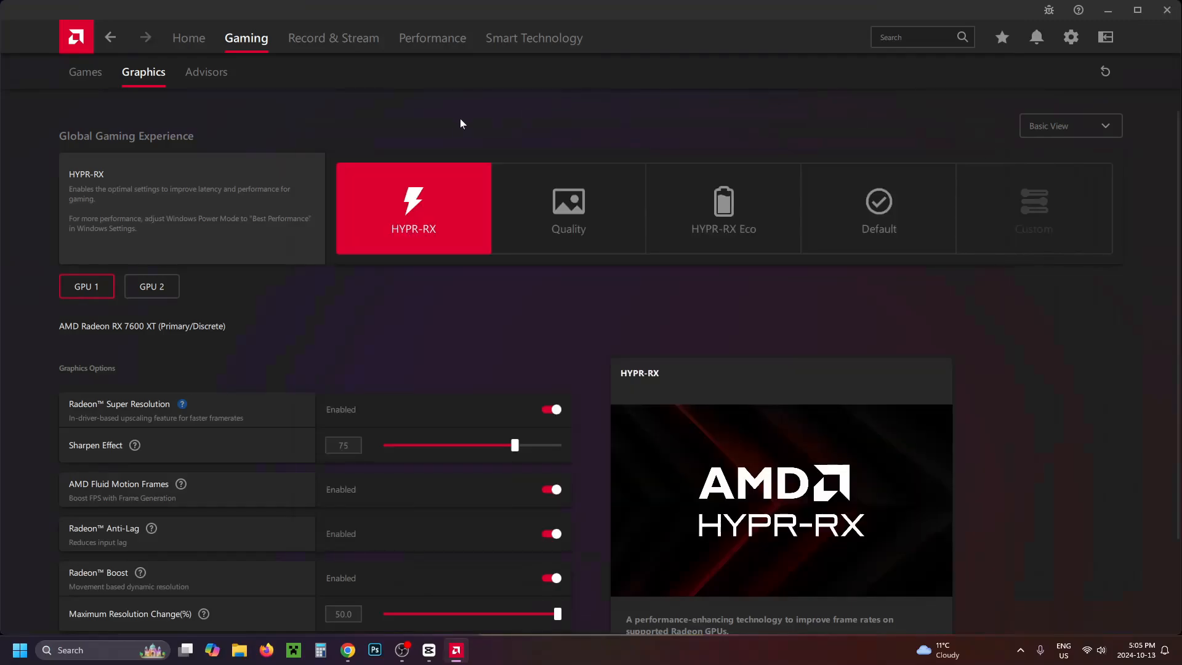
# Step: On the Home overview, switch Minecraft's per-game profile from Default to HYPR-RX
pyautogui.click(188, 39)
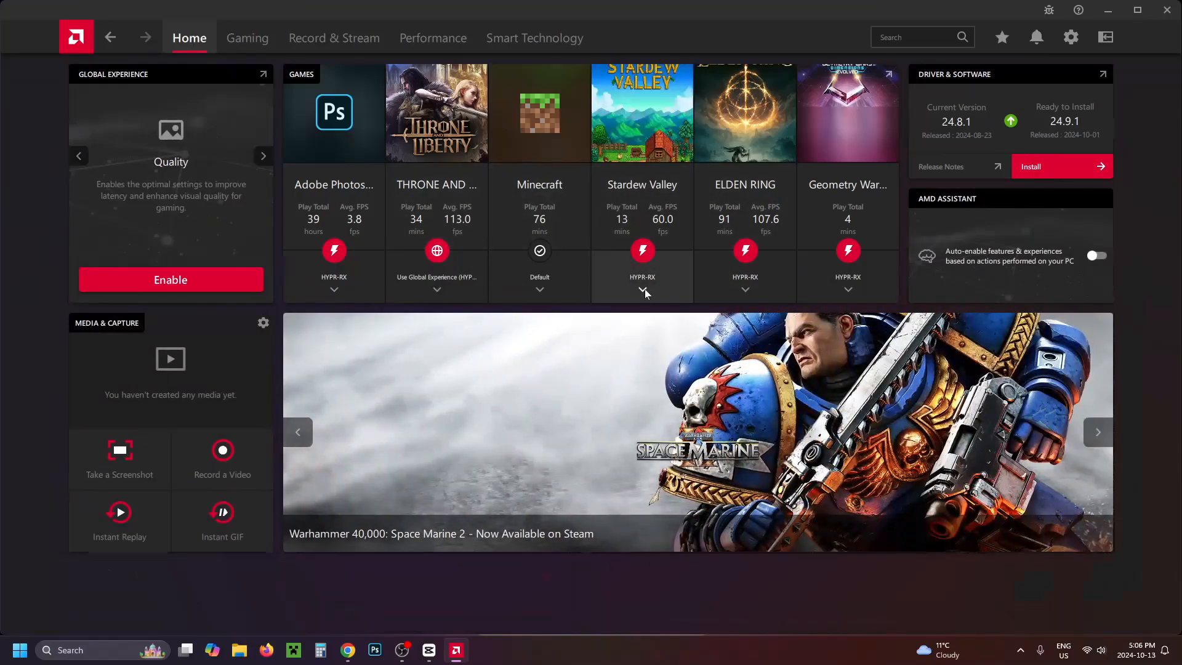
pyautogui.click(546, 288)
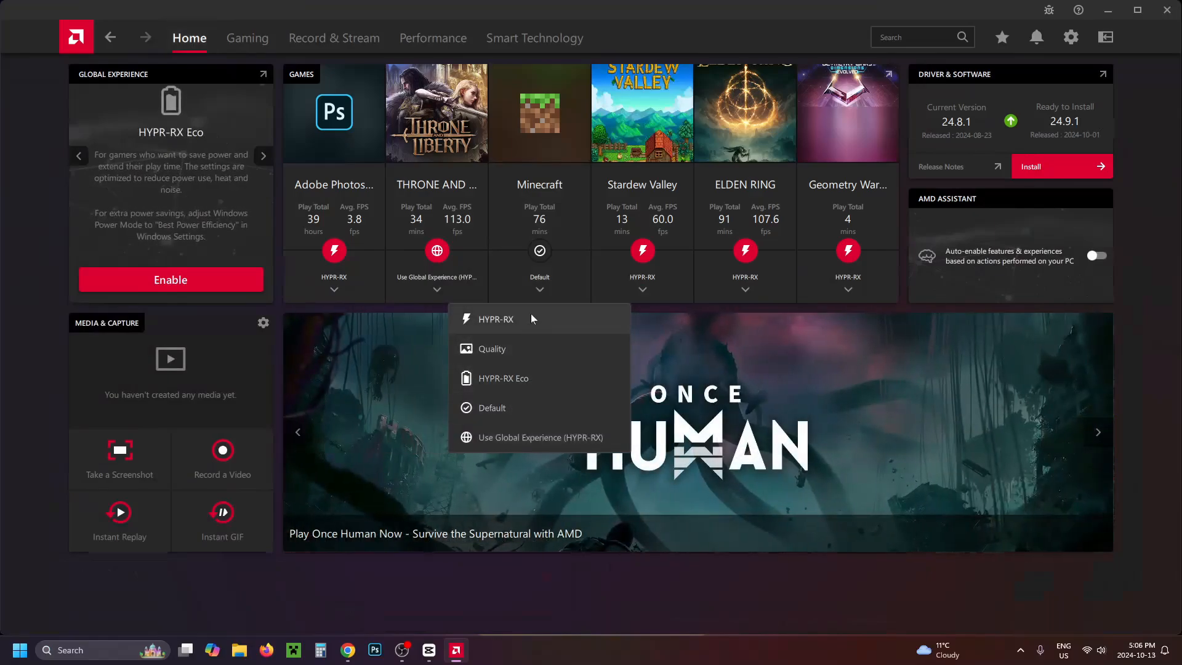
pyautogui.click(554, 319)
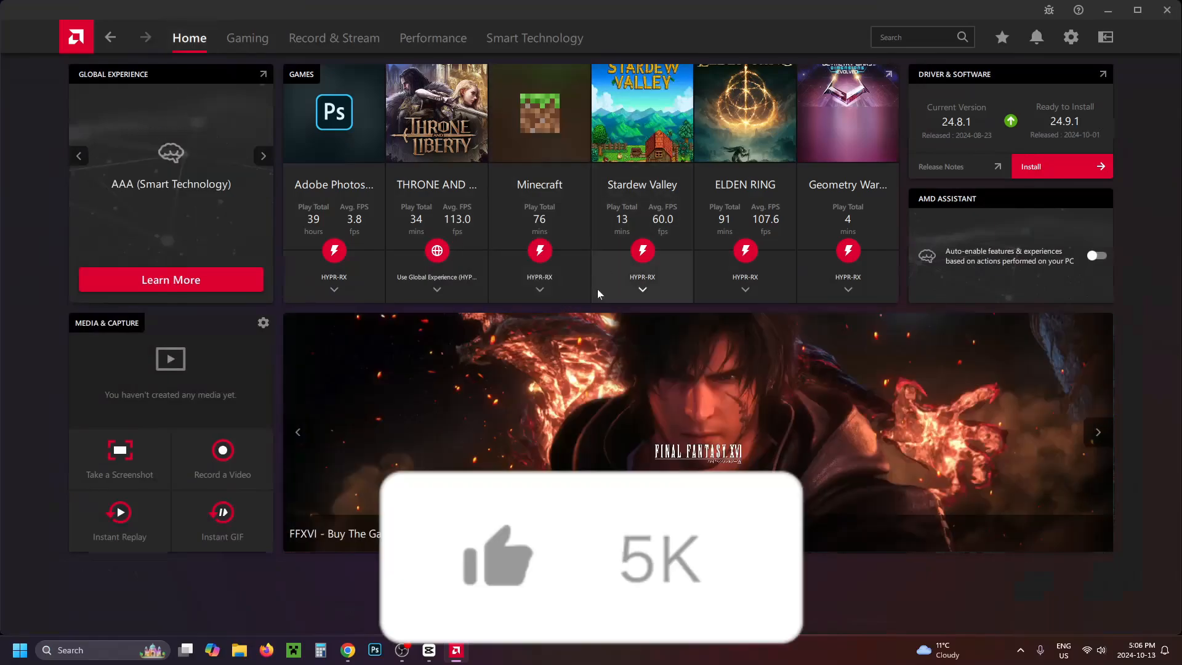